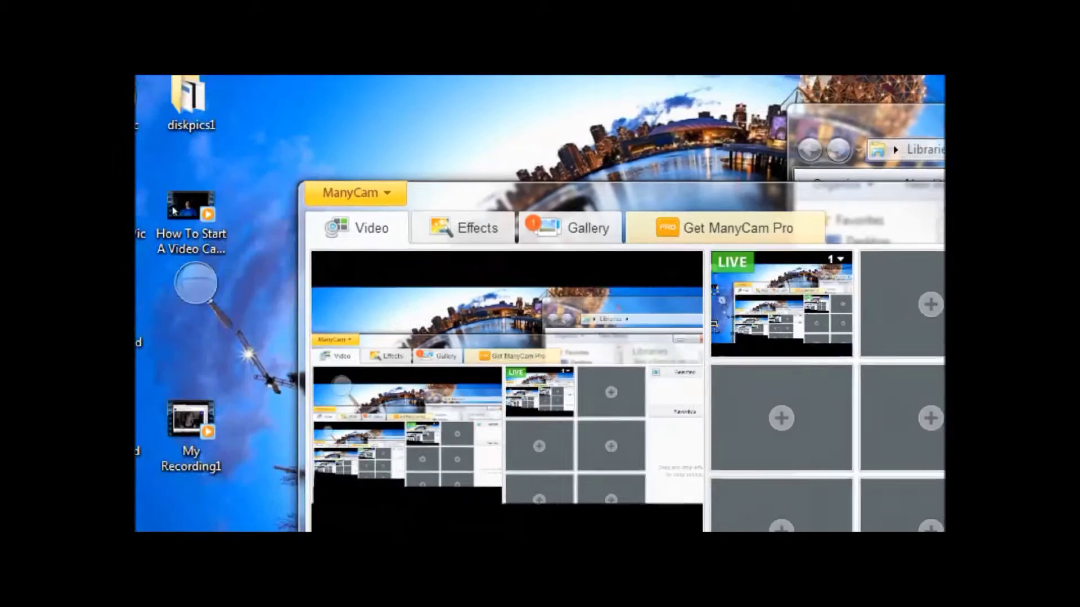
Step: Bring up ManyCam's Image settings panel with resolution, zoom, picture-in-picture and colour options
left_click(202, 438)
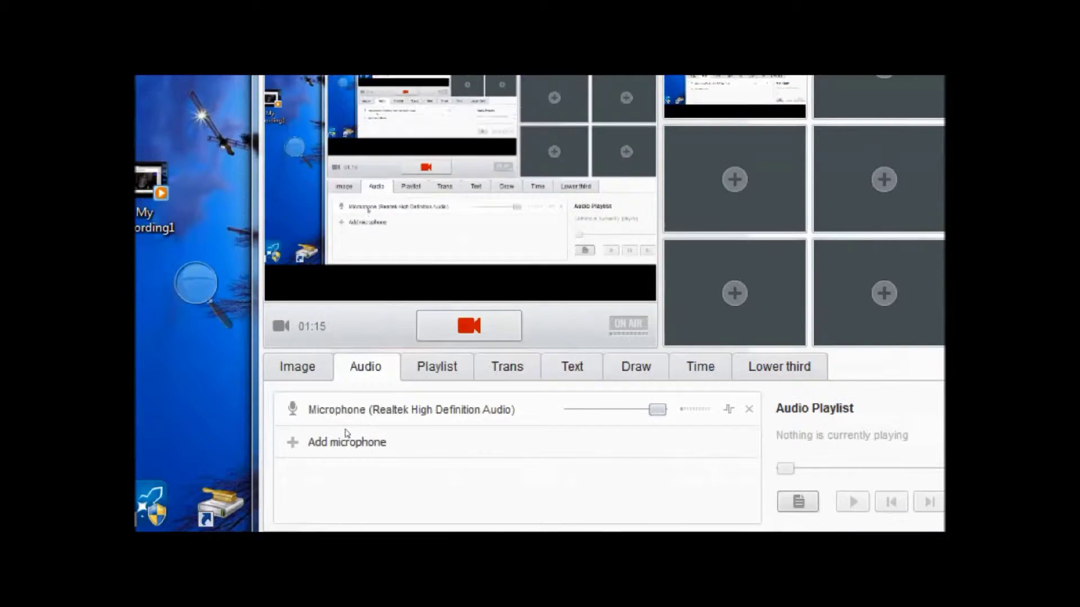
key("ctrl+shift+Tab")
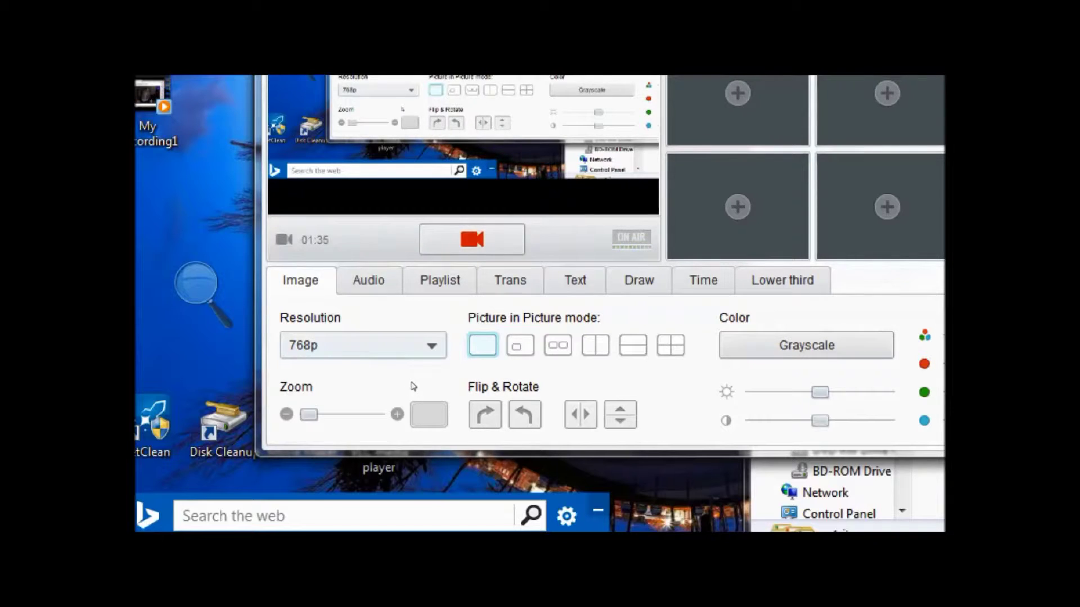
Step: Review the Resolution list's Customize... options, then show the Audio panel with the Realtek microphone
left_click(416, 348)
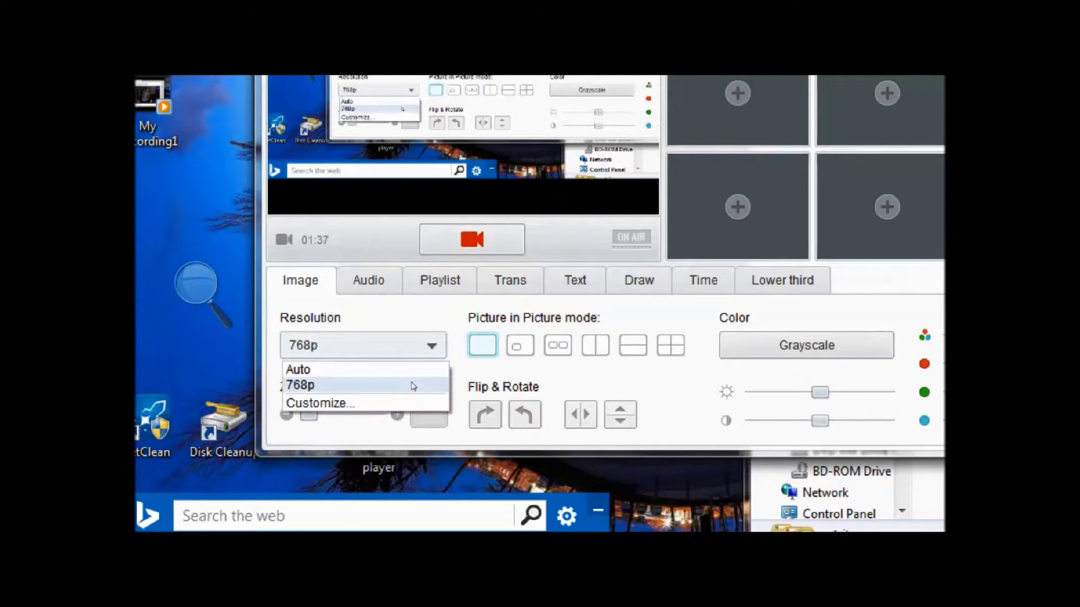
left_click(371, 409)
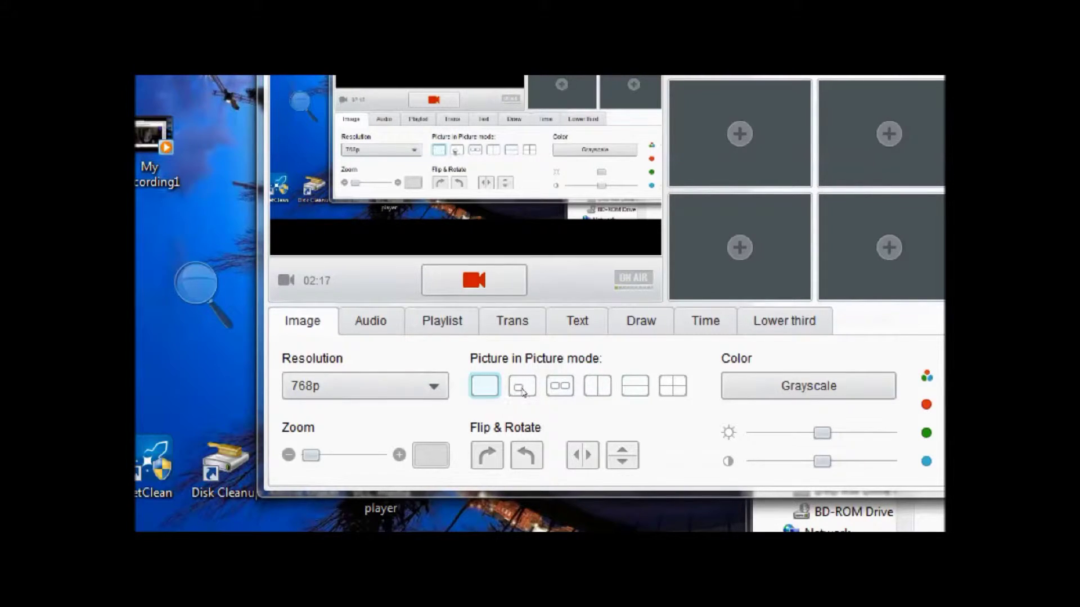
left_click(382, 331)
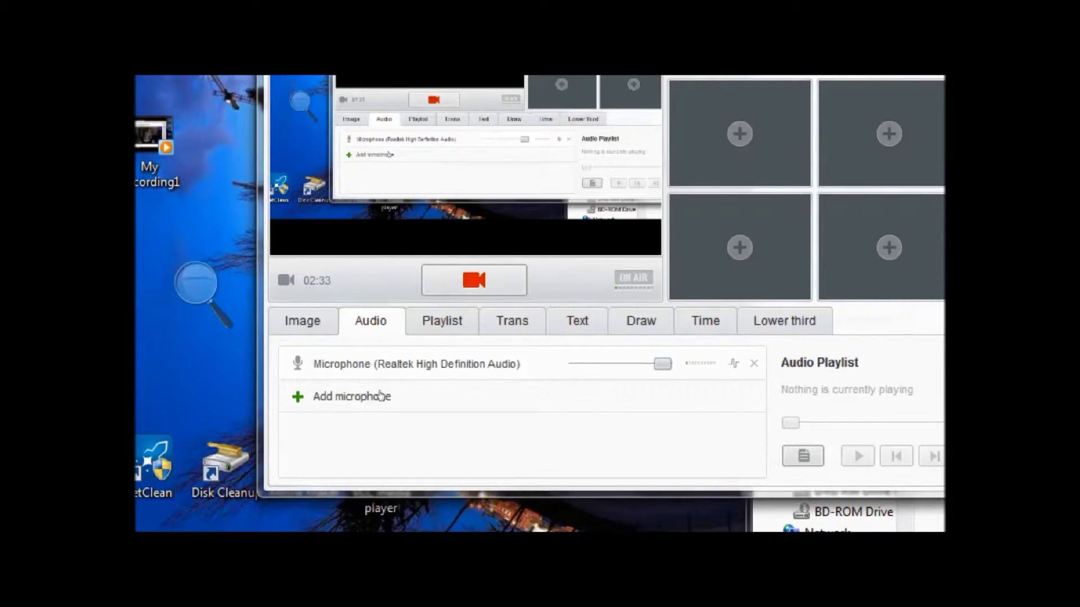
left_click(369, 393)
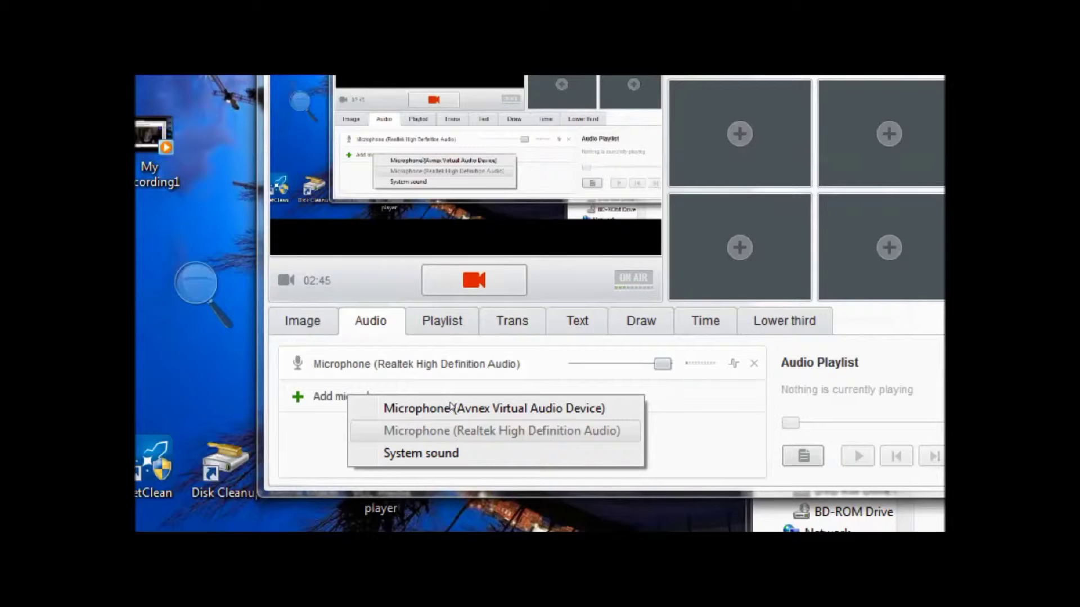
left_click(358, 410)
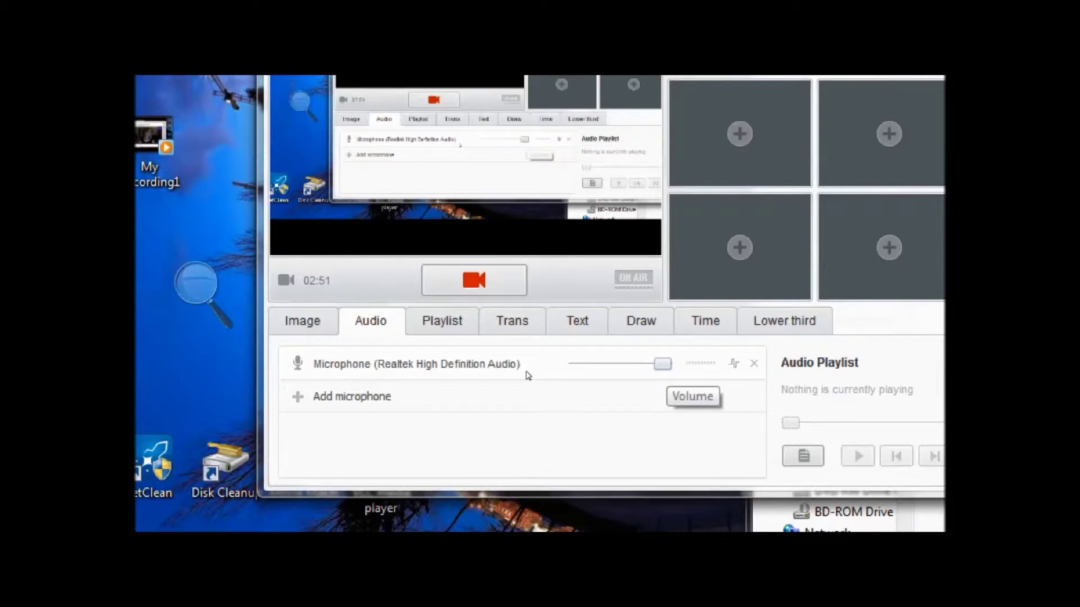
key("Left")
key("Left")
key("Left")
key("Left")
key("Left")
key("Left")
key("Left")
key("Left")
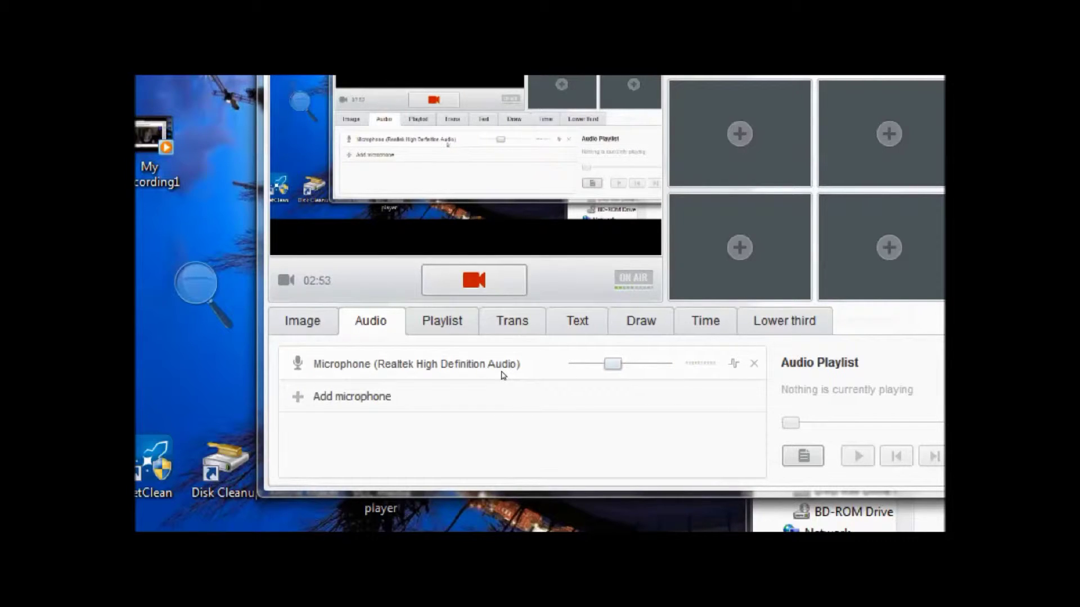
key("Right")
key("Right")
key("Right")
key("Right")
key("Right")
key("Right")
key("Right")
key("Right")
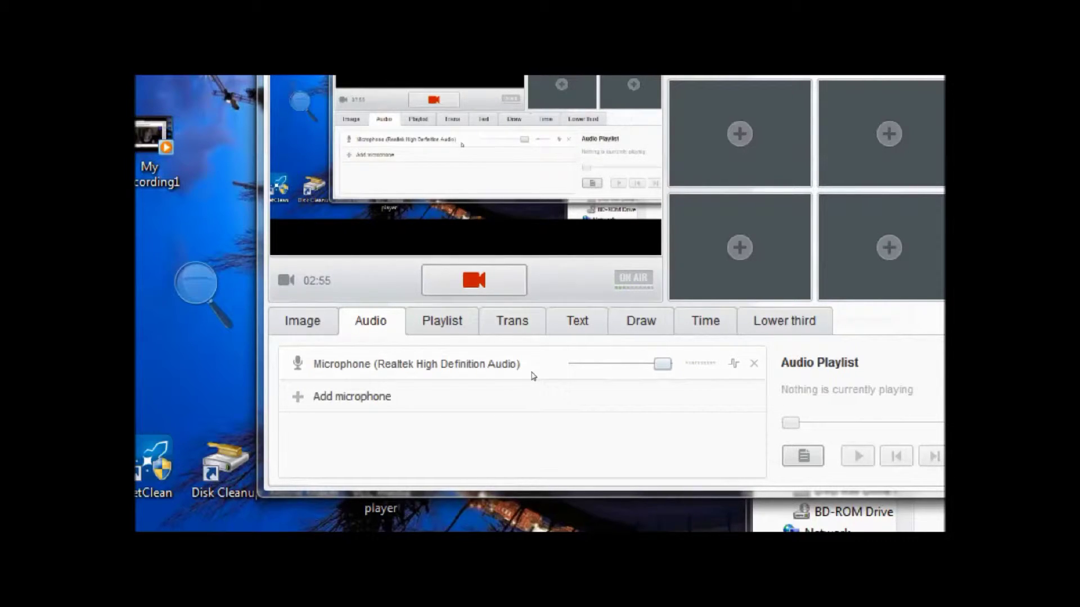
key("Left")
key("Left")
key("Left")
key("Left")
key("Left")
key("Left")
key("Left")
key("Left")
key("Left")
key("Left")
key("Left")
key("Right")
key("Right")
key("Right")
key("Right")
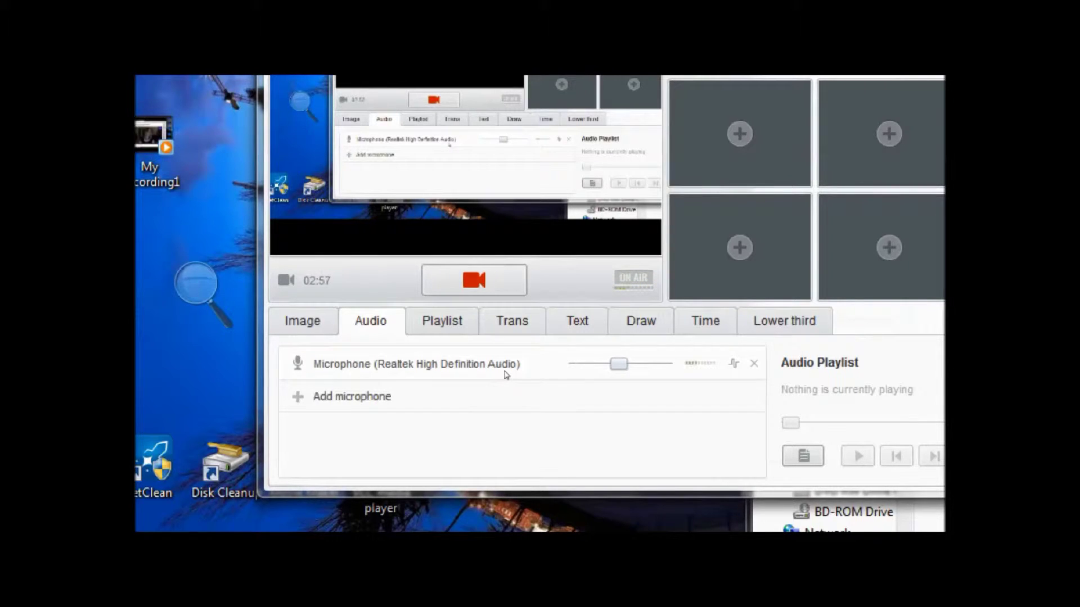
key("Right")
key("Right")
key("Right")
key("Right")
key("Right")
key("Right")
key("Right")
key("Right")
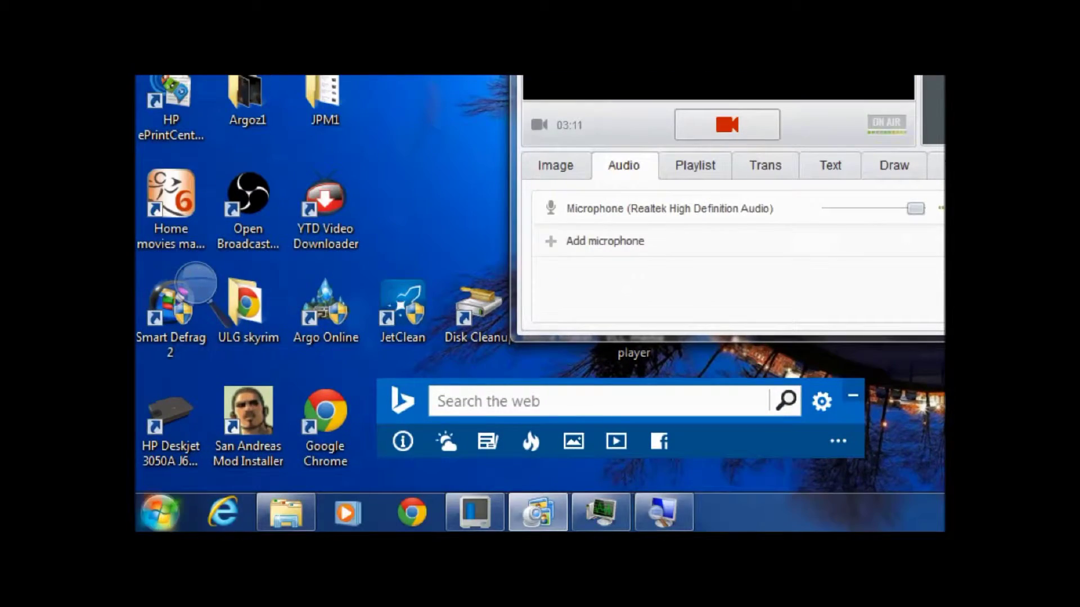
Step: Search the Start menu for 'sound' and open the Sound control panel
left_click(151, 516)
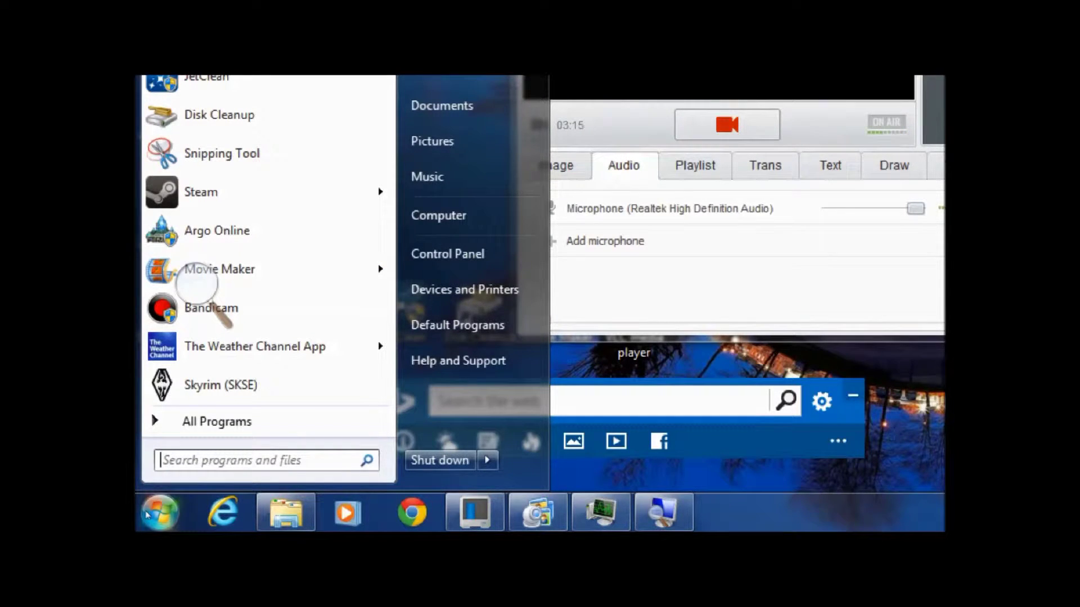
type("sound")
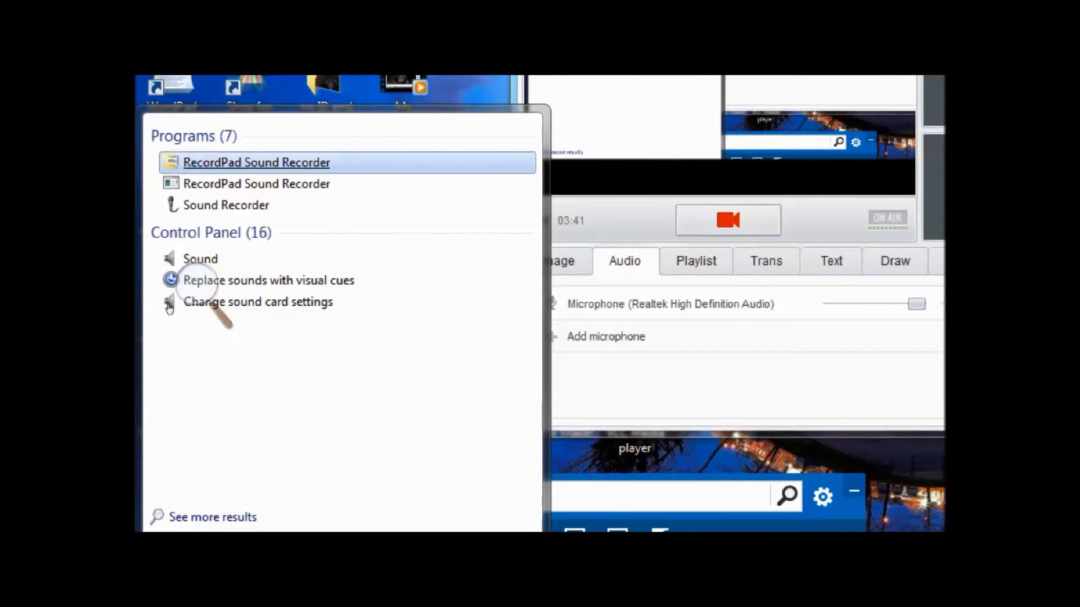
key("Down")
key("Down")
key("Down")
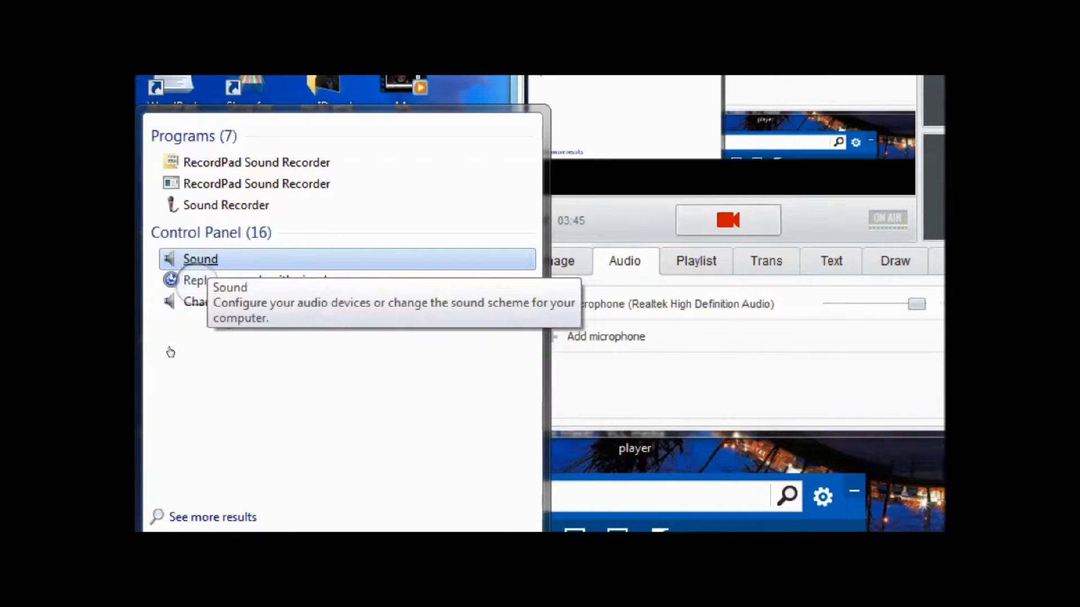
key("Return")
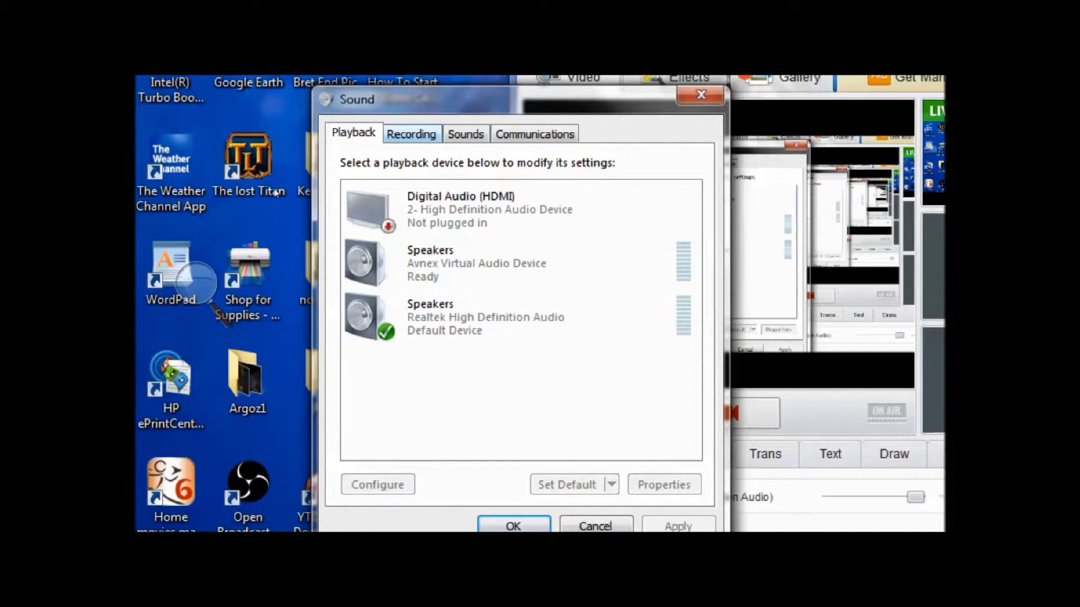
Step: Select the Realtek microphone in the Sound dialog's Recording tab
key("ctrl+Tab")
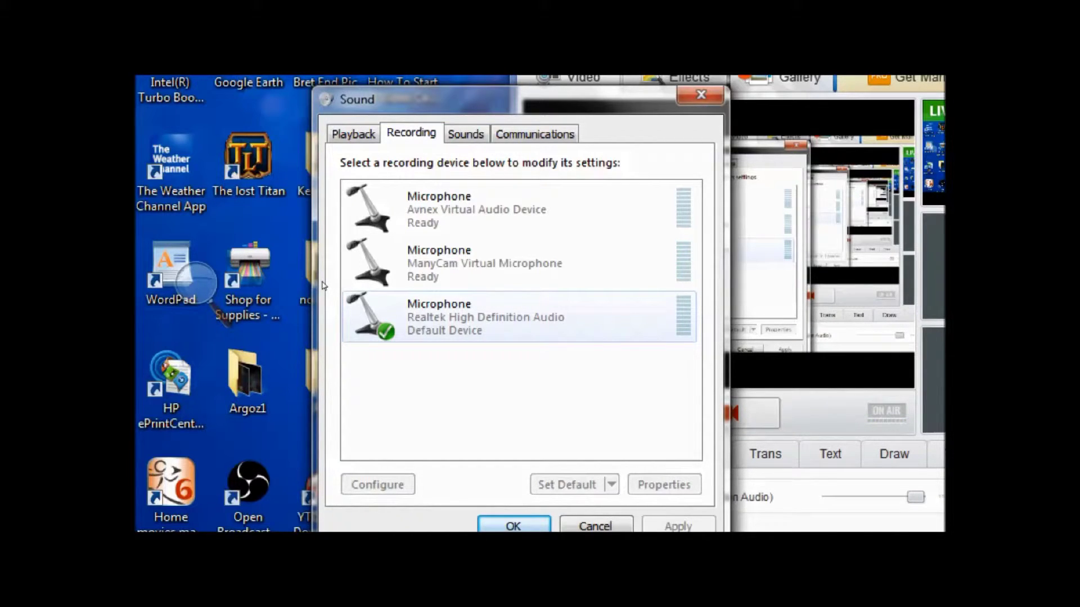
left_click(324, 285)
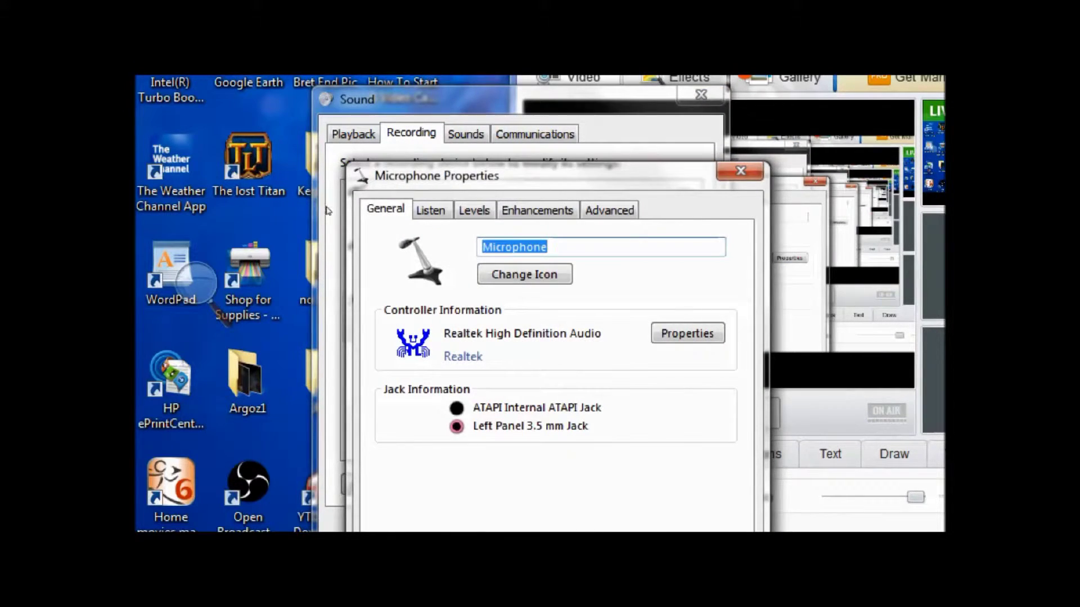
Step: Move the Microphone Properties window so it is fully in view
left_click_drag(405, 175, 362, 106)
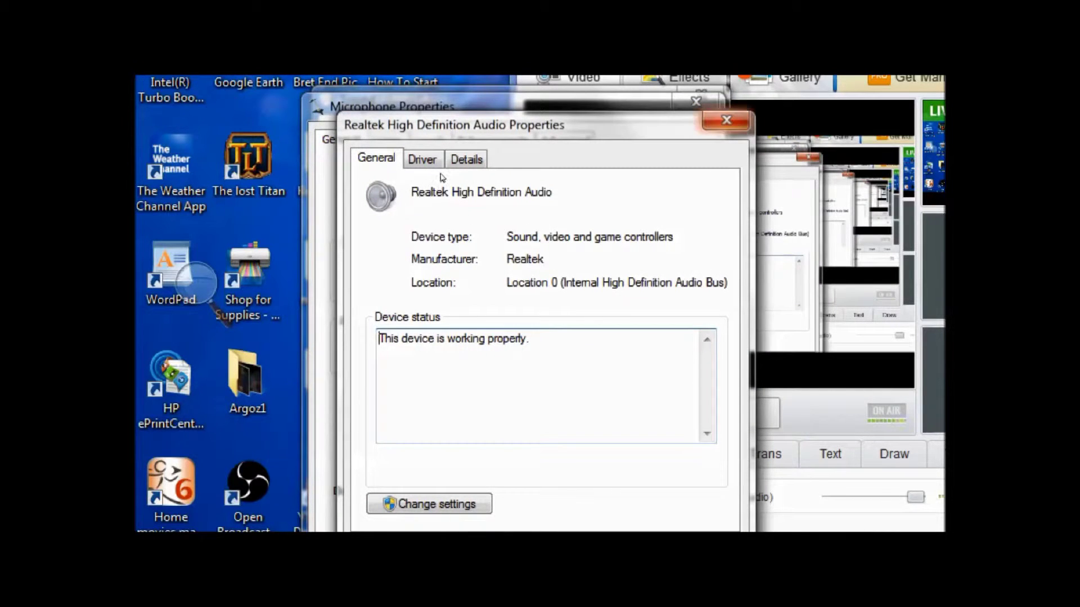
Step: Close the controller properties and keep the microphone on 'Use this device (enable)'
key("Escape")
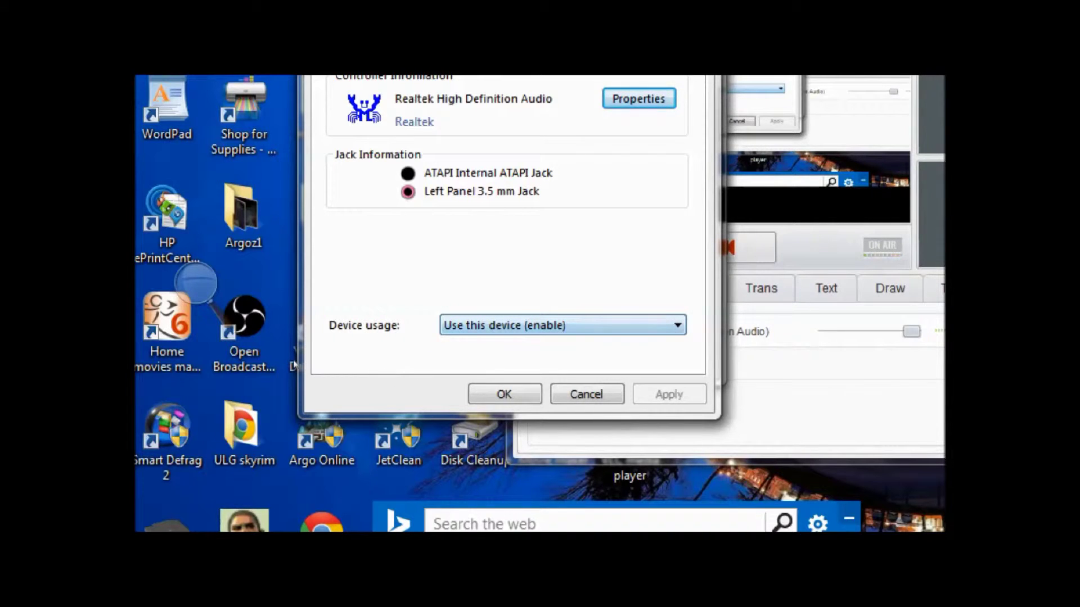
key("alt+Down")
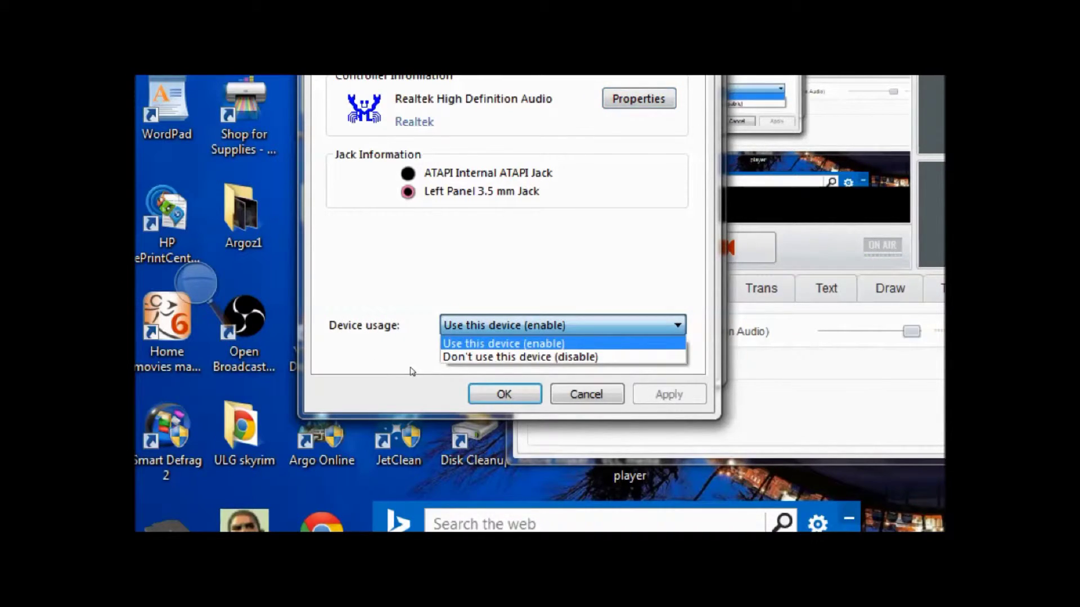
key("Escape")
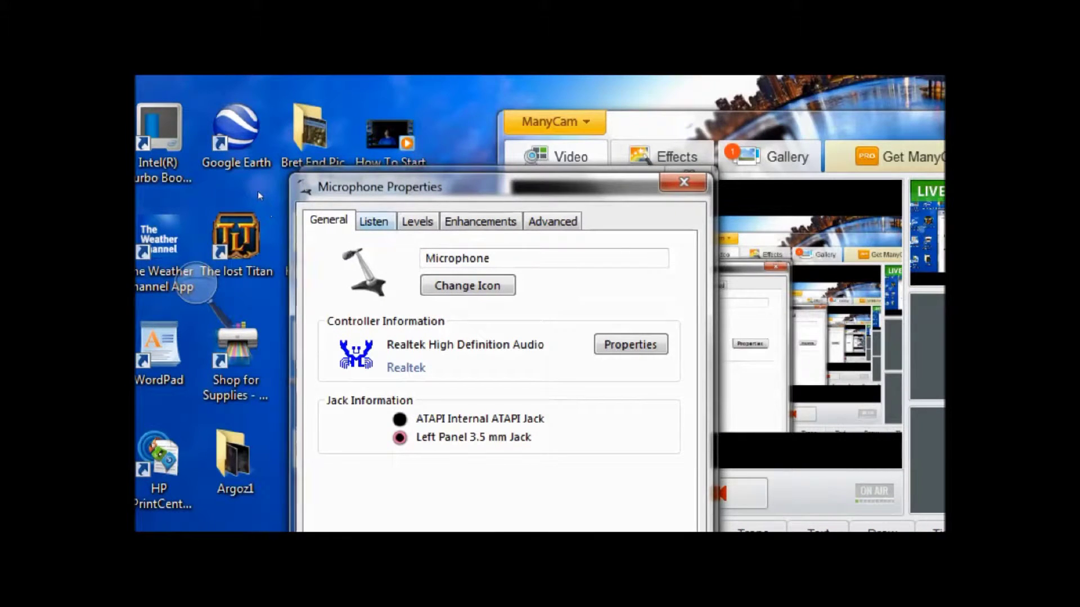
key("ctrl+Tab")
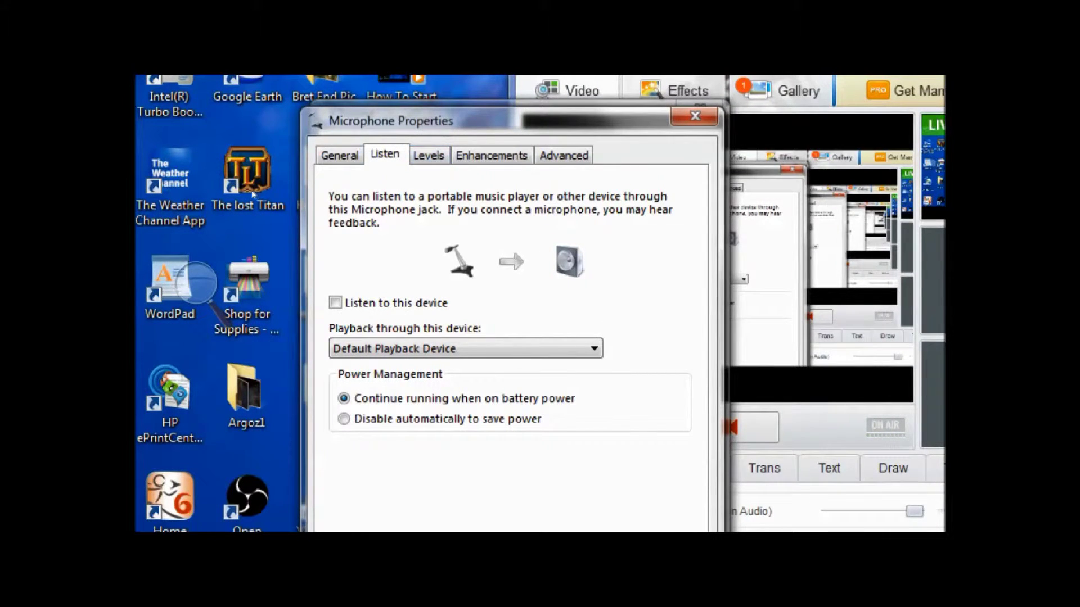
Step: Switch between the General and Listen tabs, leaving 'Listen to this device' unchecked
key("ctrl+shift+Tab")
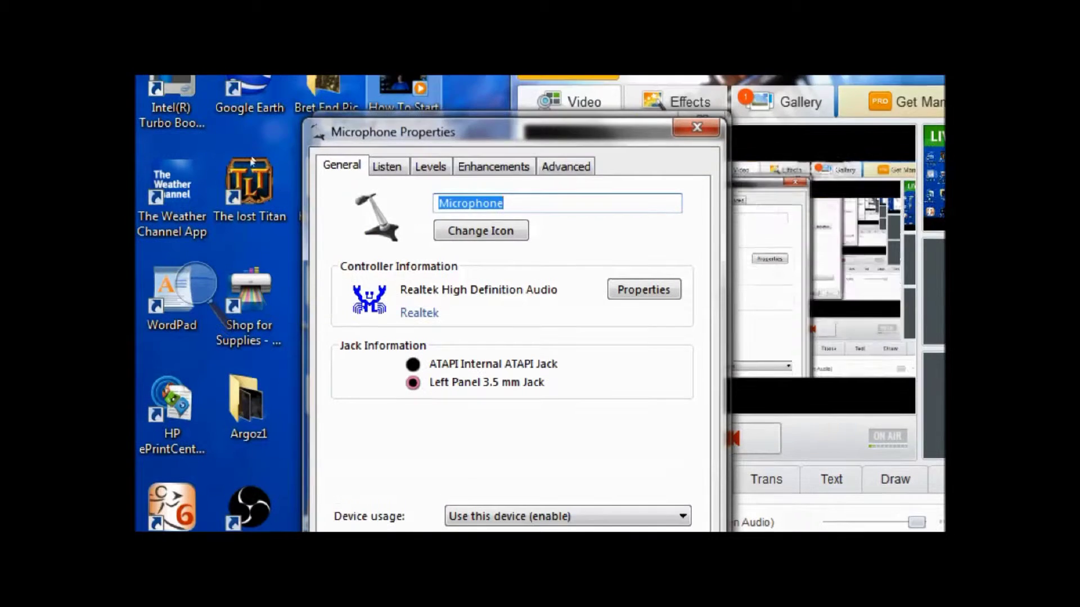
left_click(387, 166)
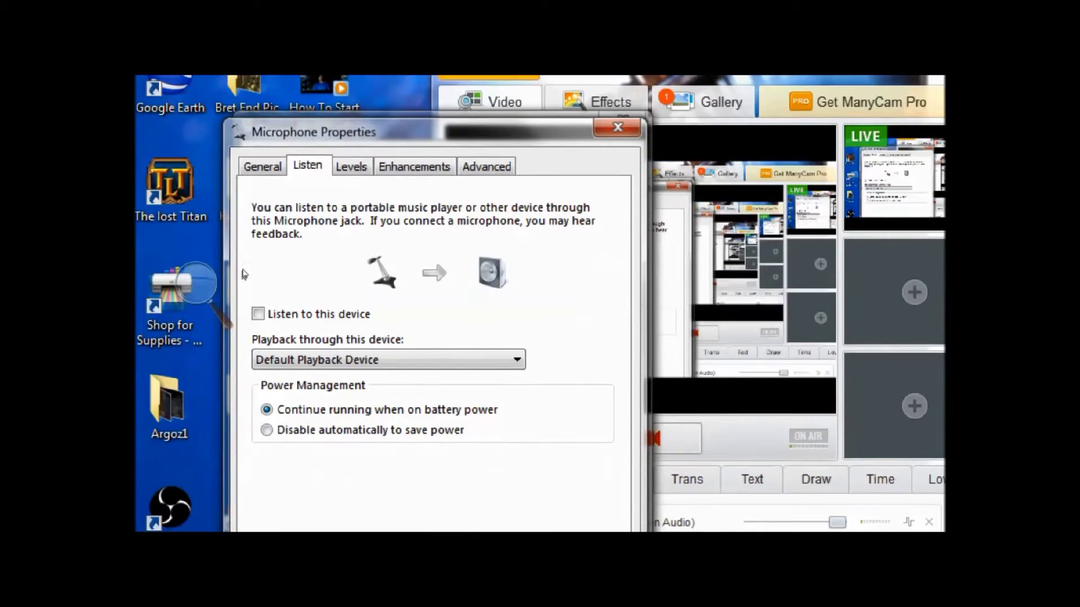
key("ctrl+Tab")
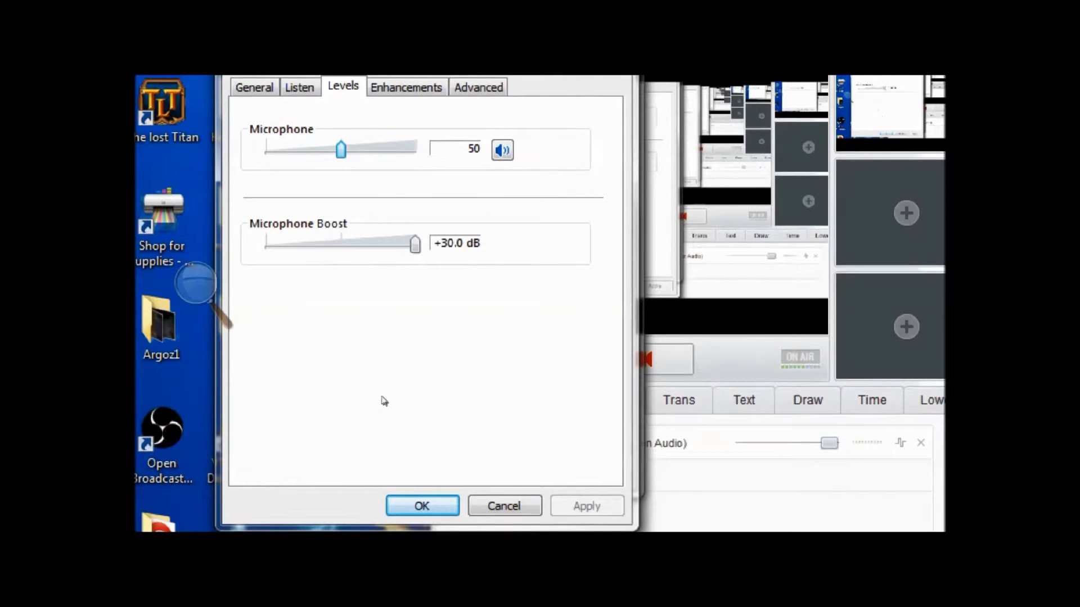
Step: Review the microphone levels: volume 50 and Microphone Boost +30.0 dB
key("ctrl+Tab")
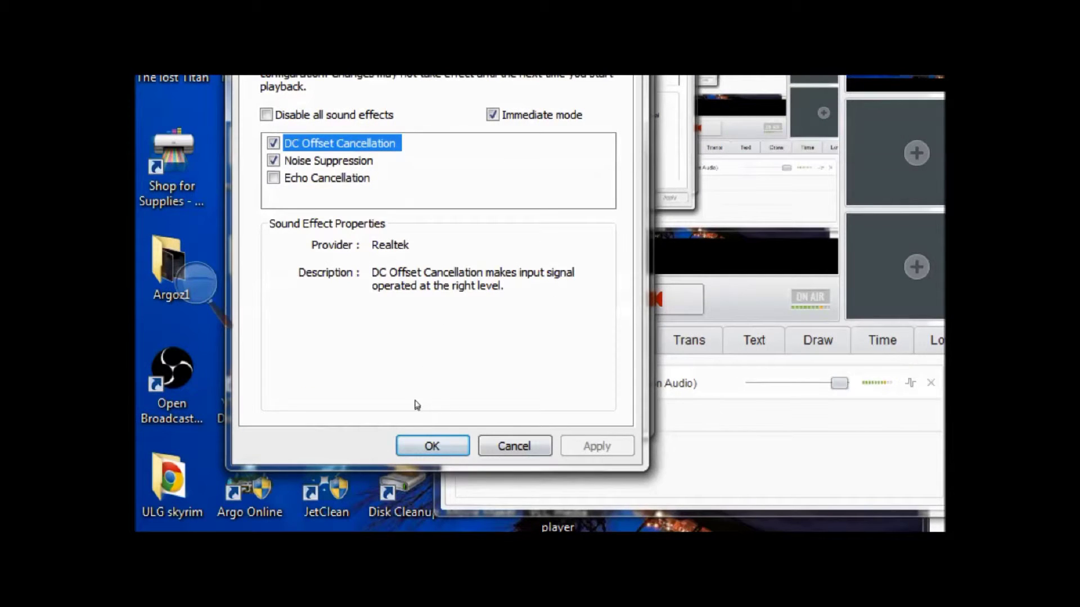
Step: Check the microphone's default format of 2 channel, 16 bit, 44100 Hz
key("ctrl+Tab")
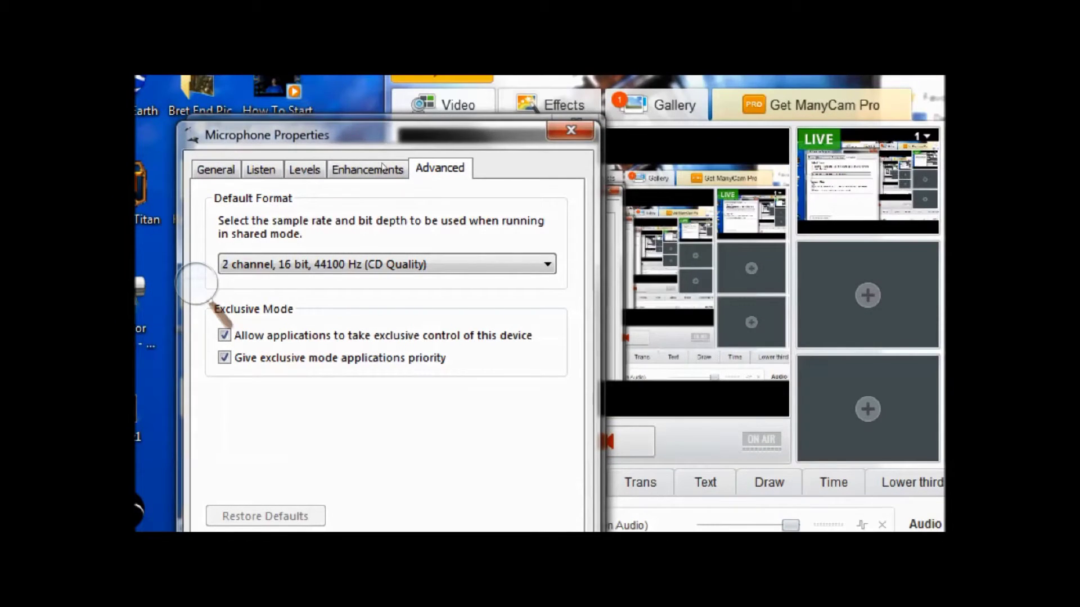
Step: Close the microphone properties and Sound windows, and zoom ManyCam back to the whole desktop
key("Escape")
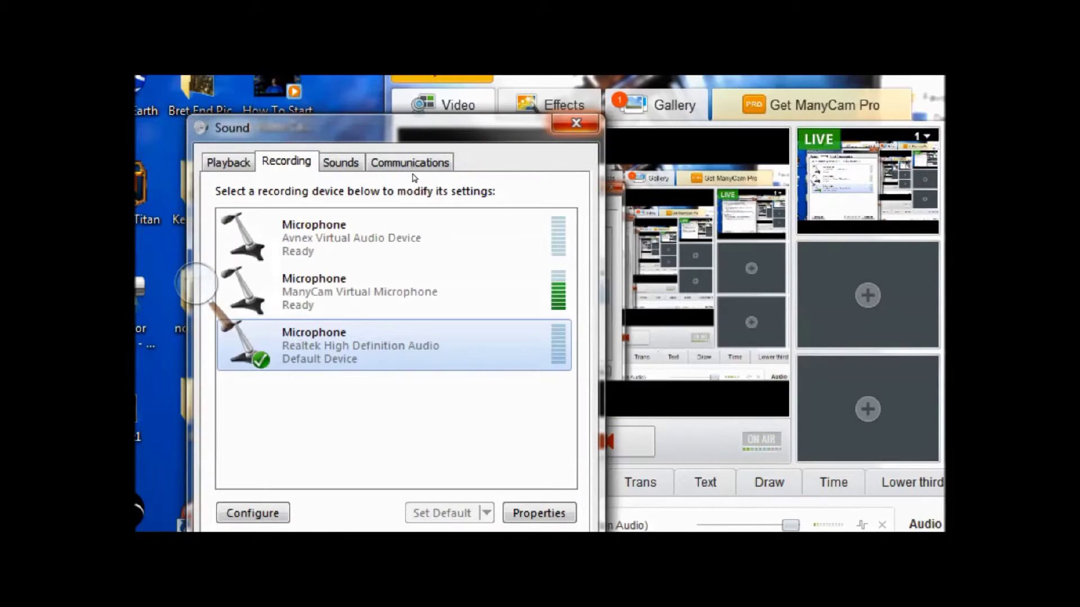
left_click(576, 124)
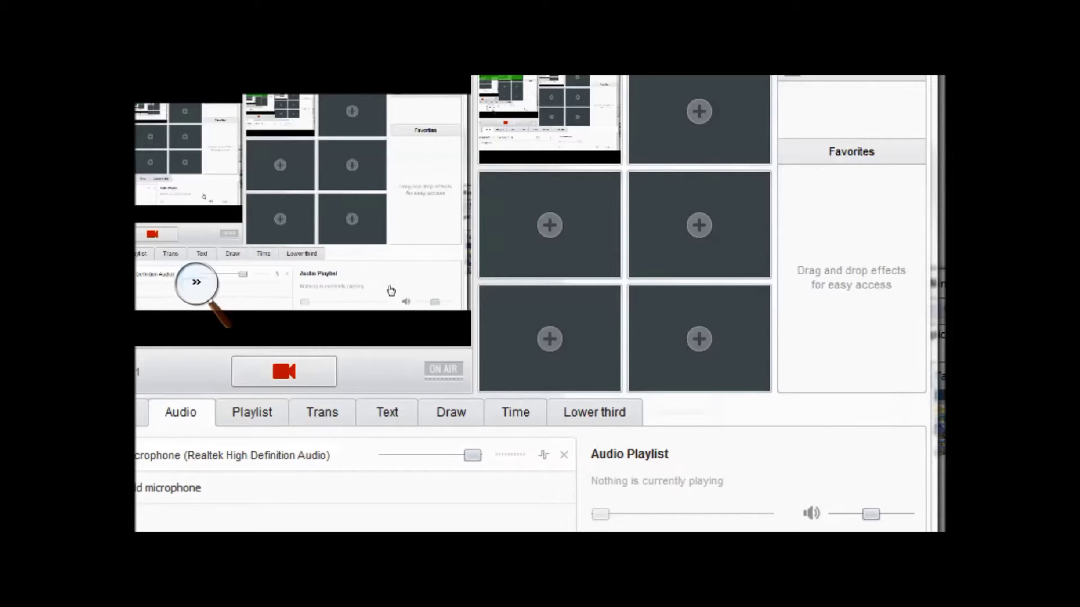
mouse_move(196, 281)
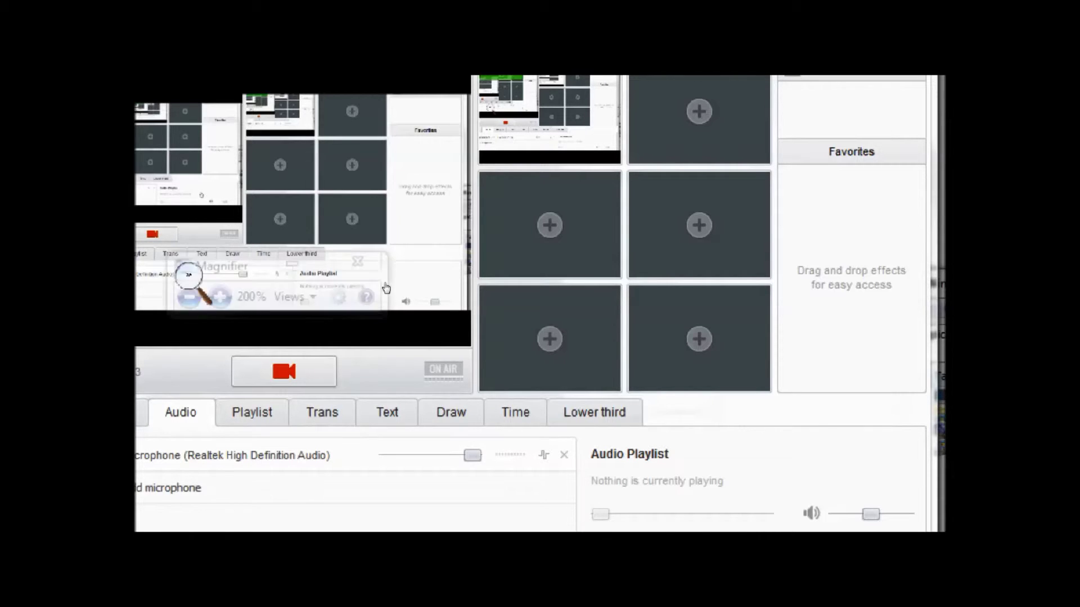
left_click(188, 297)
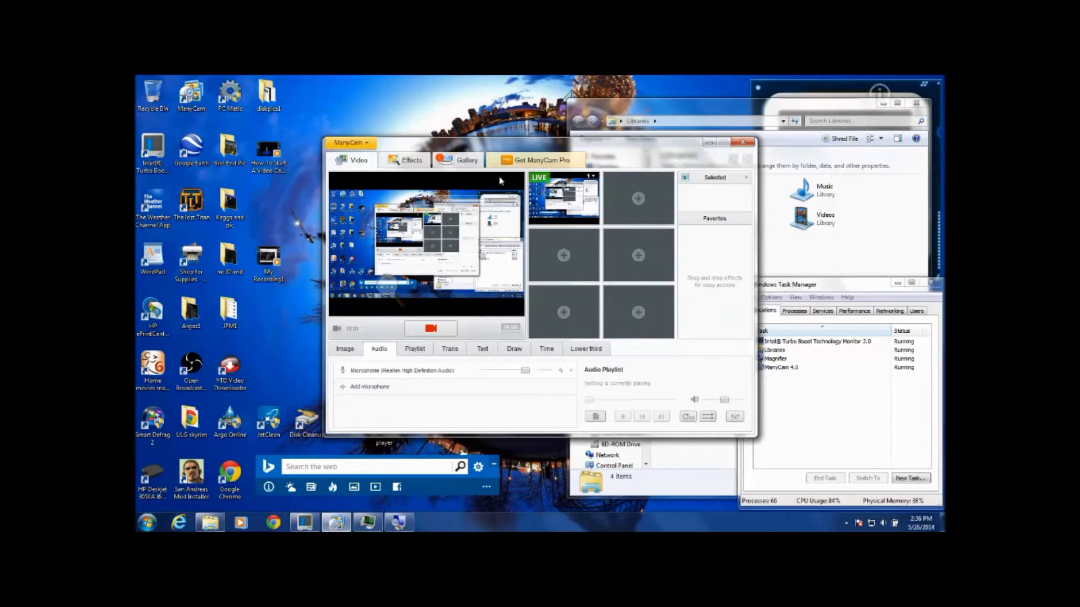
left_click(593, 178)
Step: Load mail.google.com in Chrome to show the Gmail inbox, with ManyCam still capturing
mouse_move(669, 180)
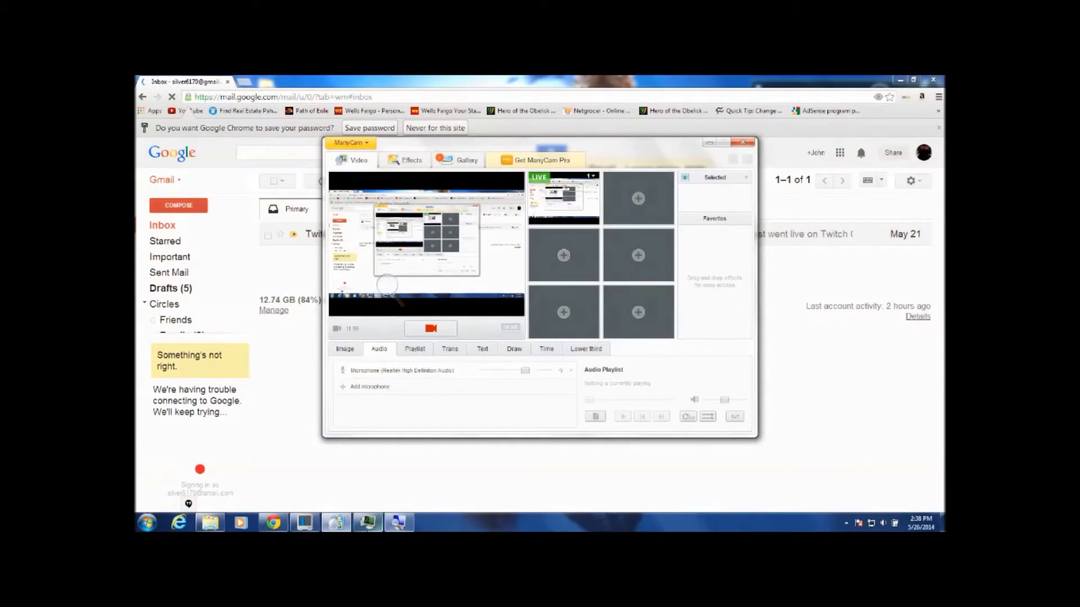
Step: Show Task Manager, then bring Gmail to the front with its Hangouts contact list visible
left_click(368, 525)
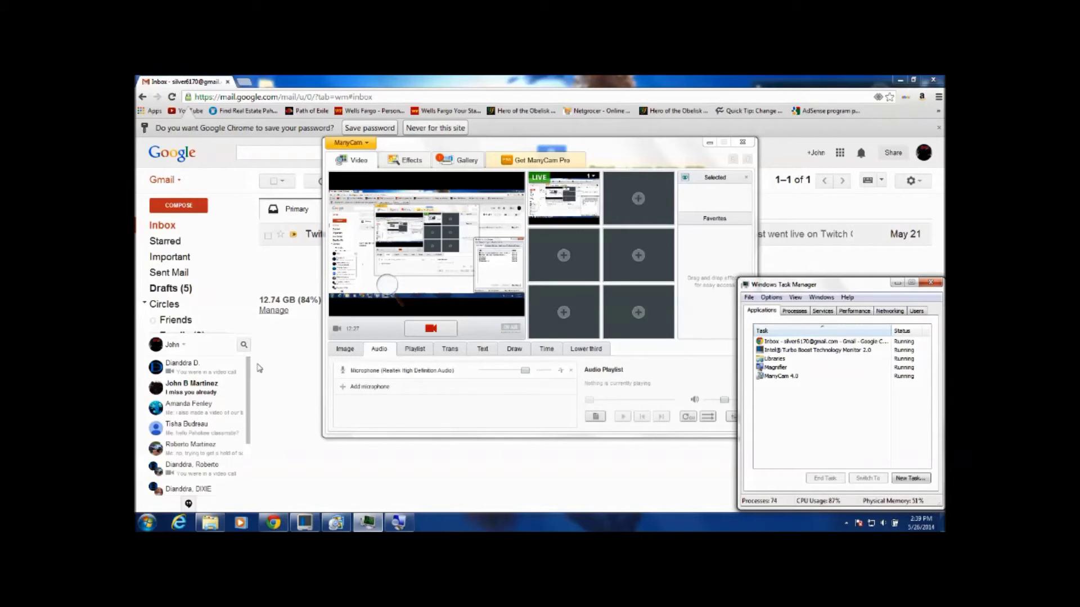
mouse_move(198, 304)
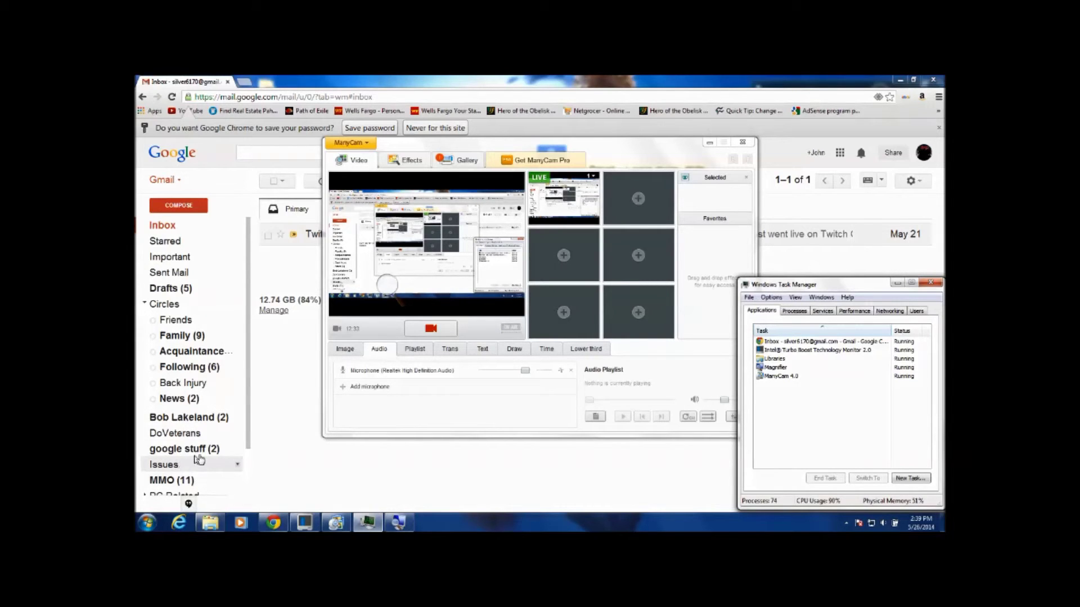
left_click(249, 438)
scroll(185, 484, "down", 3)
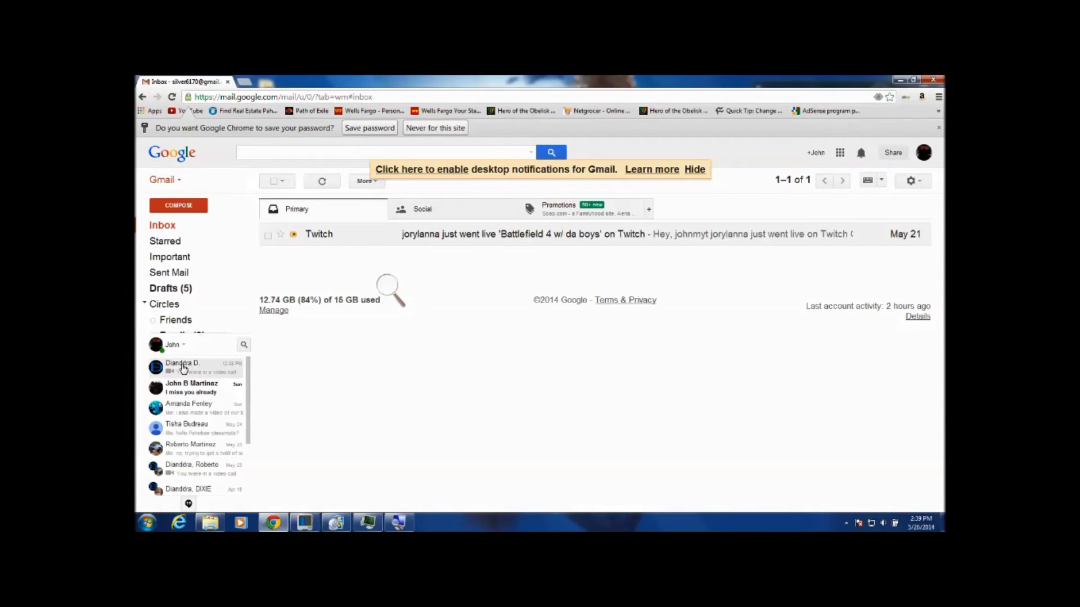
Step: Open a Hangouts chat with the first contact, showing their missed video calls
mouse_move(183, 369)
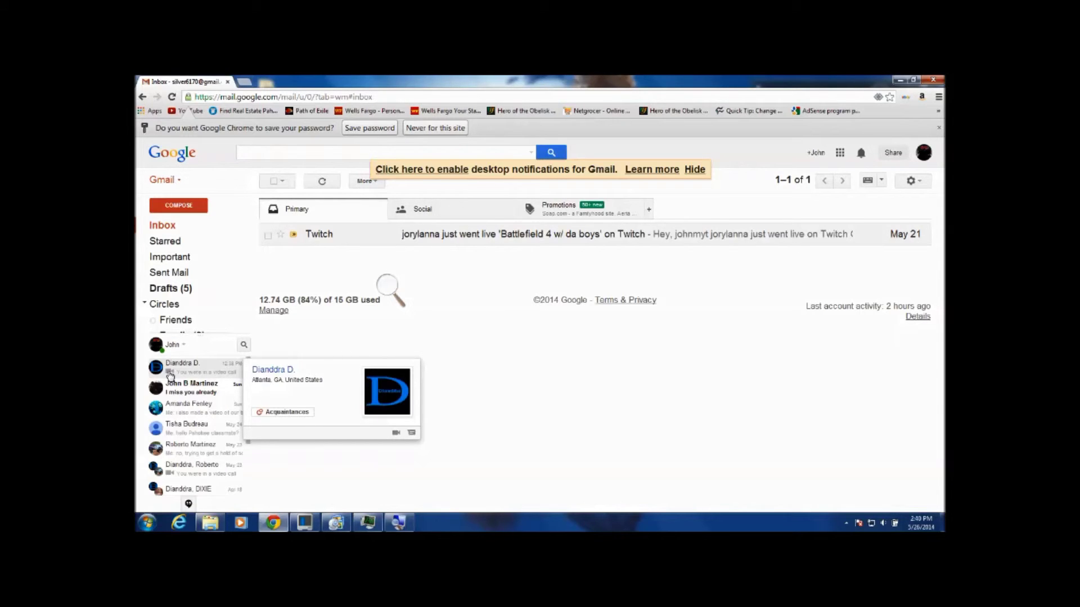
left_click(170, 375)
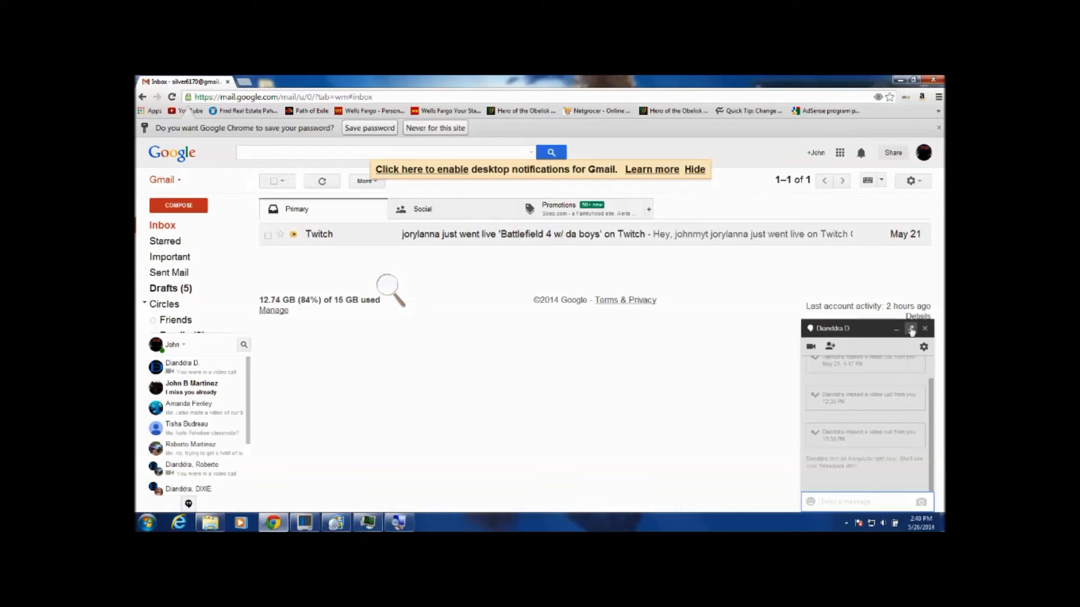
Step: Pop the chat into its own maximized window and zoom in with Magnifier
left_click(910, 329)
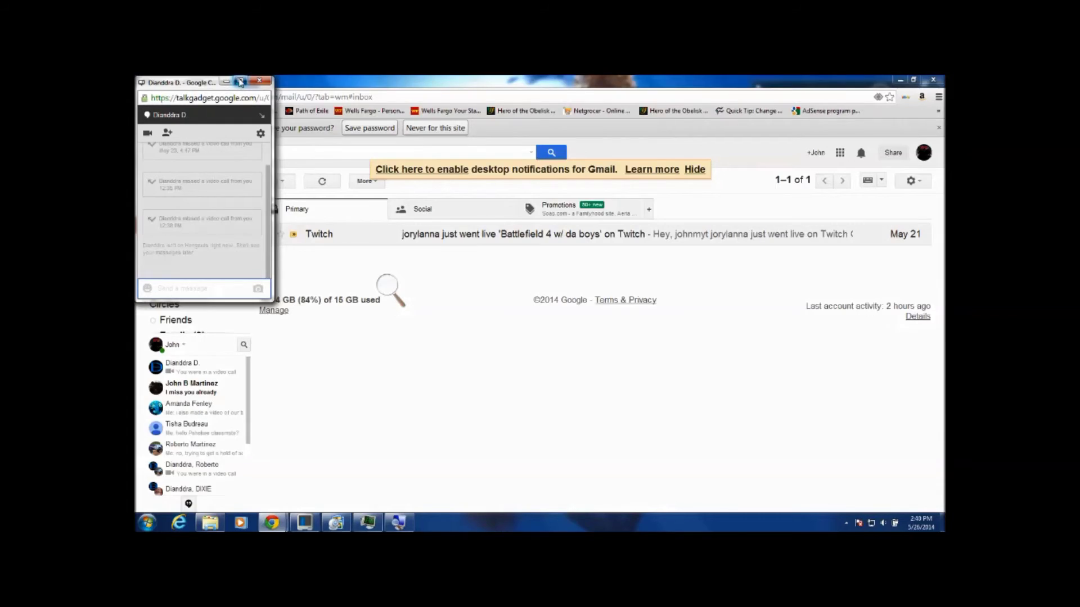
left_click(240, 81)
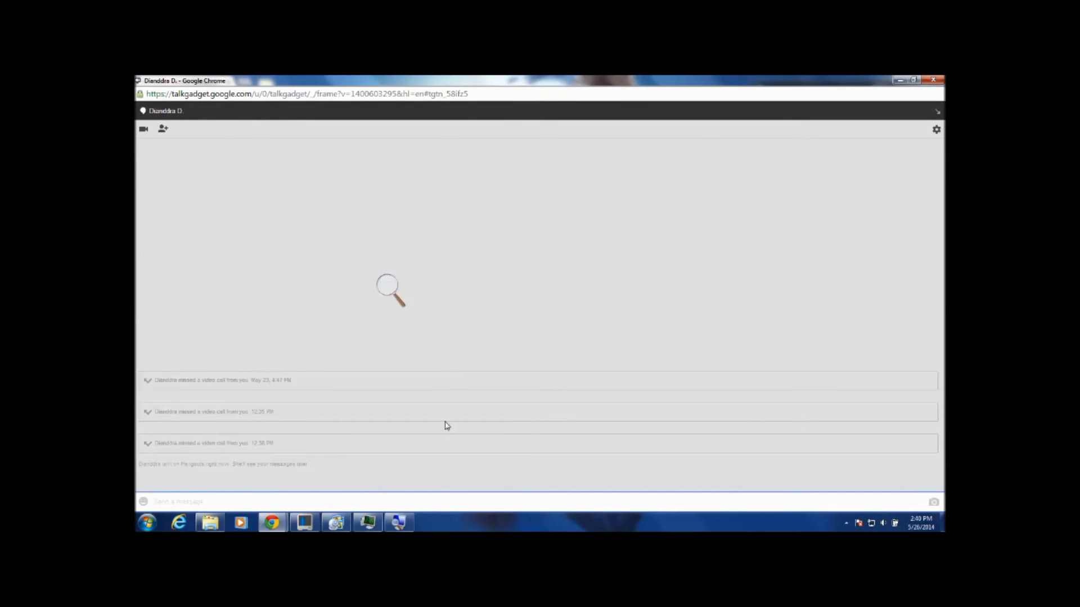
left_click(388, 288)
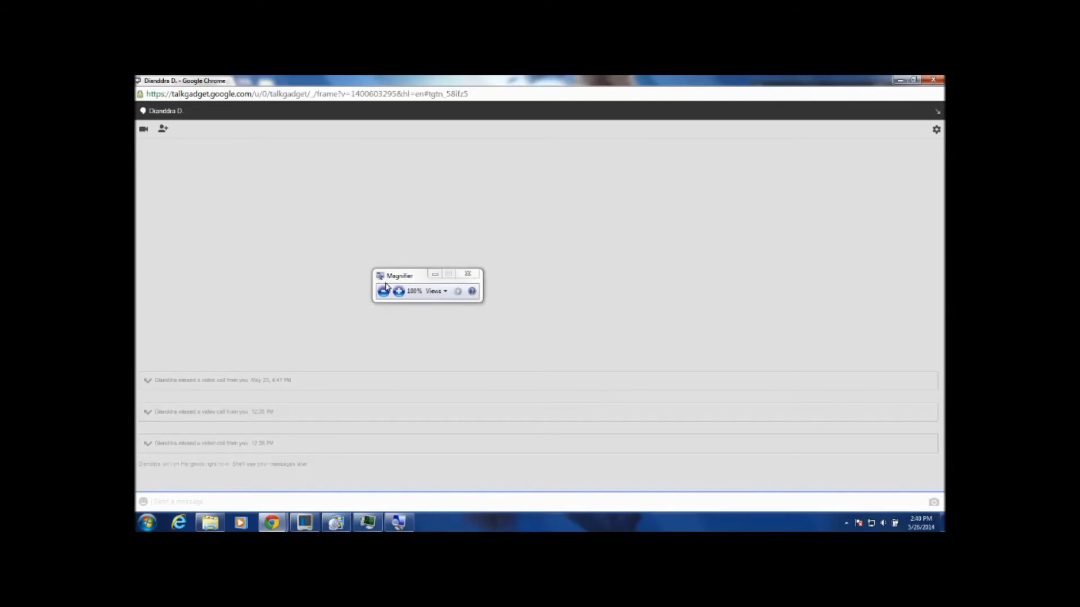
left_click(399, 292)
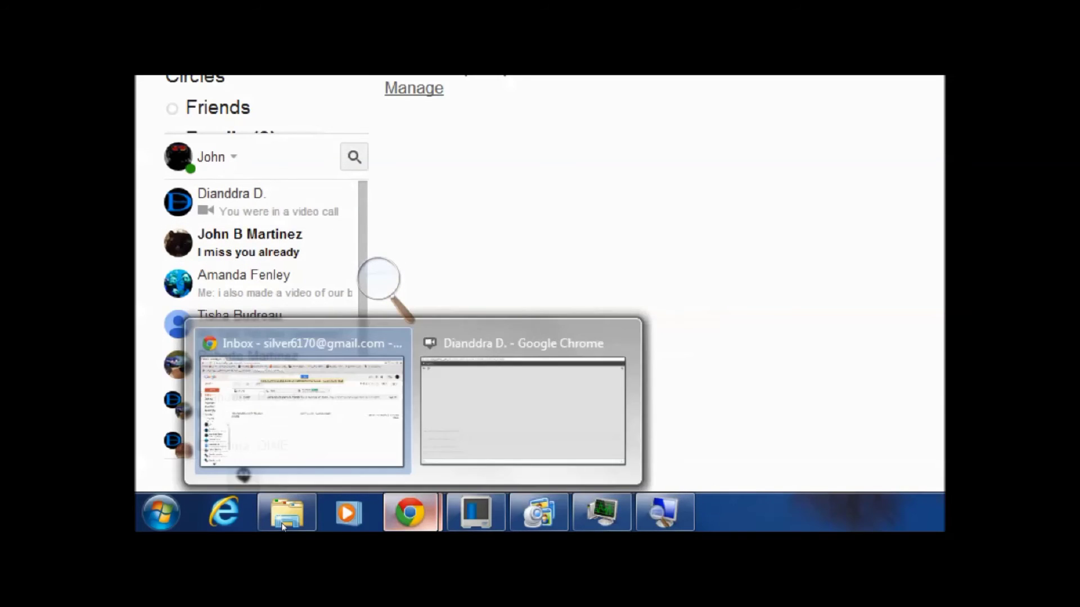
left_click(523, 409)
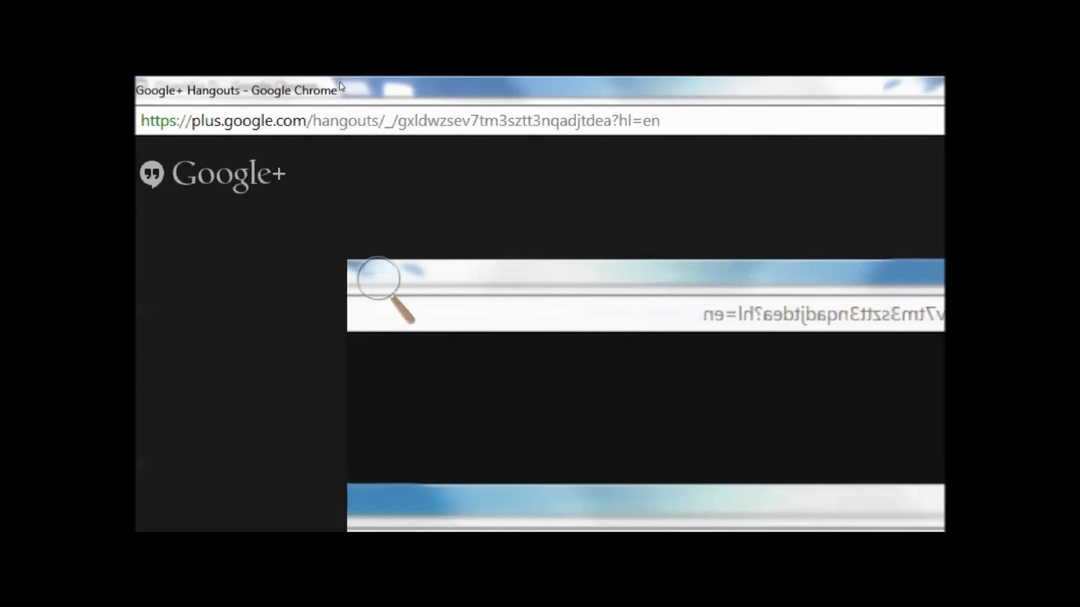
Step: Reveal the call toolbar and let the video call ring the contact
mouse_move(255, 214)
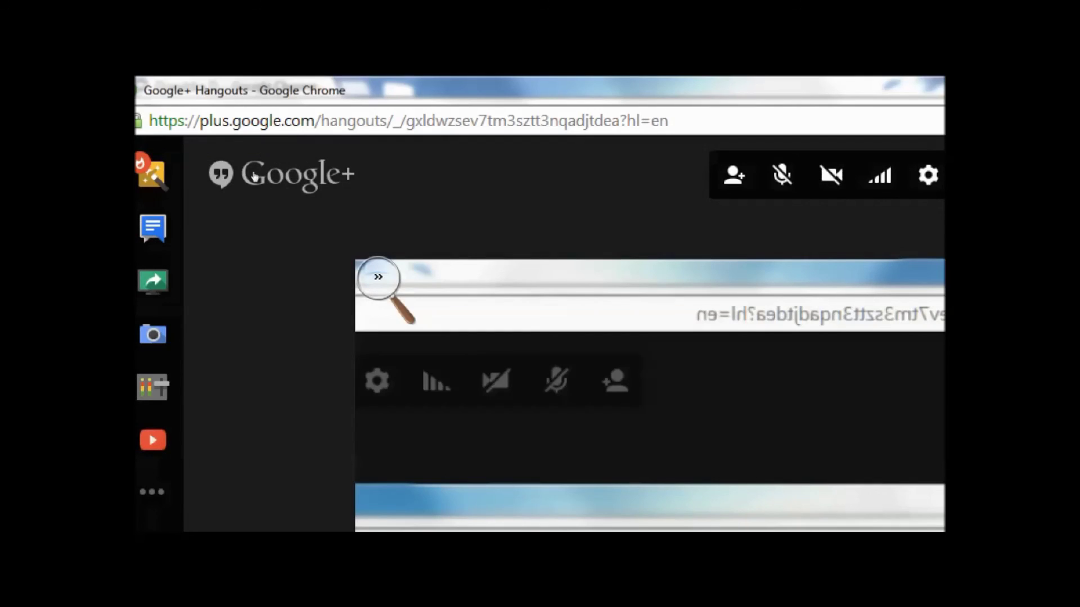